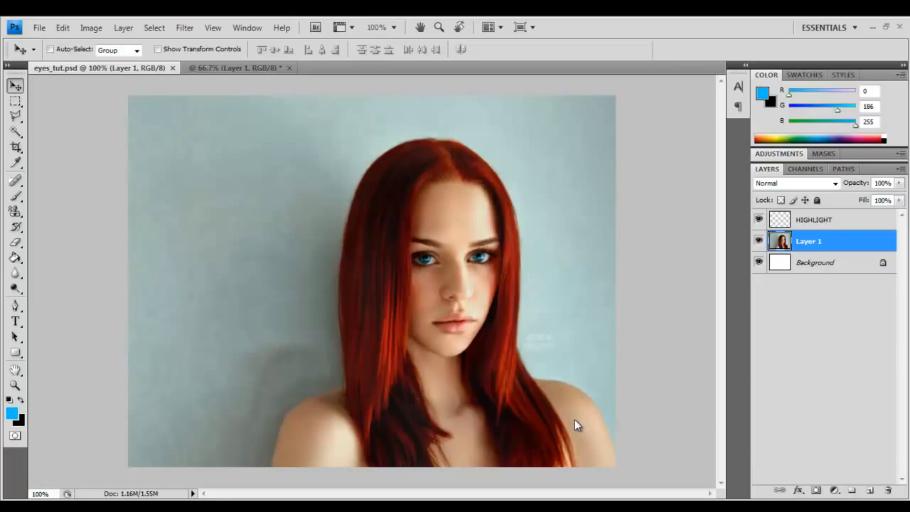
Step: Zoom in to 300% on the woman's shoulder at the lower edge of the portrait beside the shadowed wall
{"action": "left_click", "coordinate": [13, 386]}
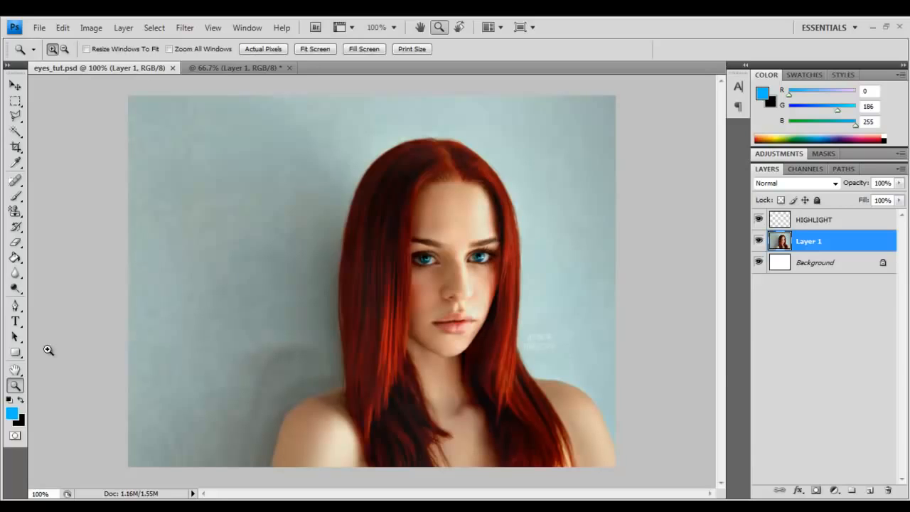
{"action": "left_click", "coordinate": [296, 429]}
{"action": "scroll", "coordinate": [298, 419], "scroll_direction": "down", "scroll_amount": 2}
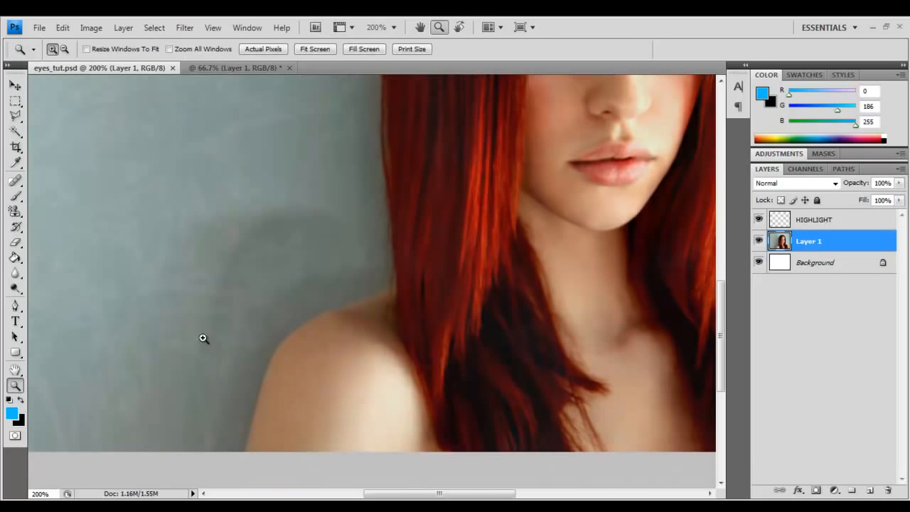
{"action": "left_click", "coordinate": [301, 327]}
{"action": "scroll", "coordinate": [306, 325], "scroll_direction": "down", "scroll_amount": 2}
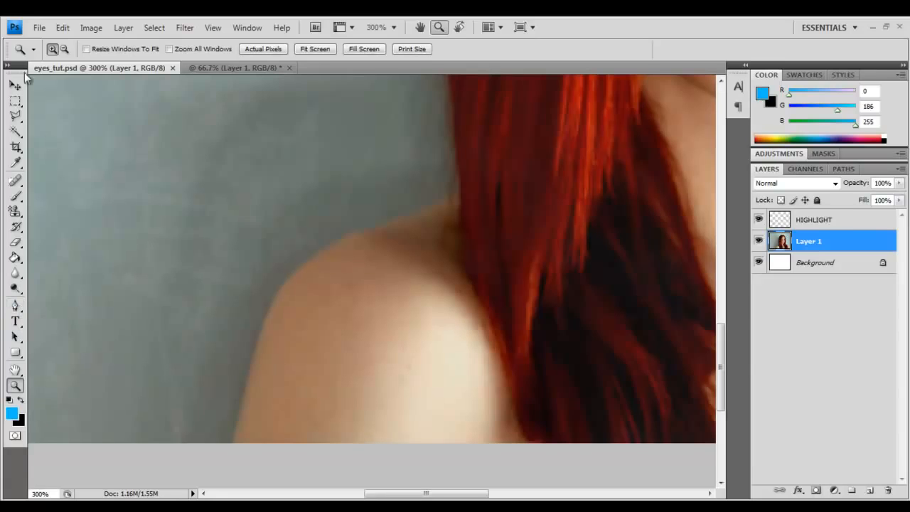
{"action": "left_click", "coordinate": [15, 130]}
{"action": "left_click", "coordinate": [232, 384]}
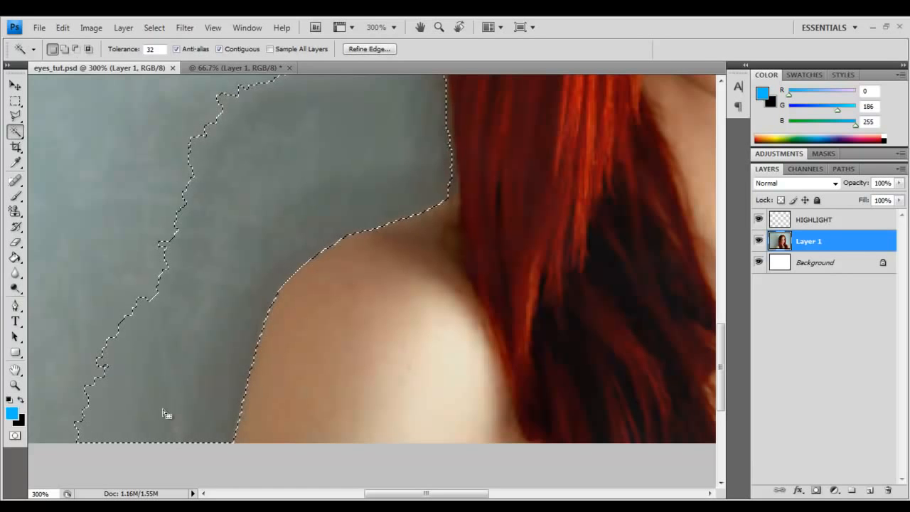
{"action": "key", "text": "ctrl+d"}
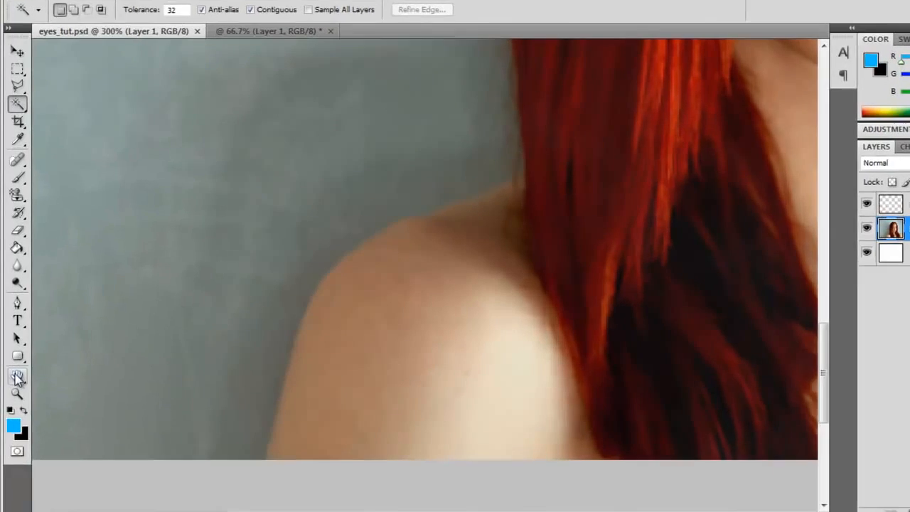
Step: Draw a Pen tool path along the shoulder's outline from the image's bottom edge up to where it meets the hair
{"action": "left_click", "coordinate": [14, 305]}
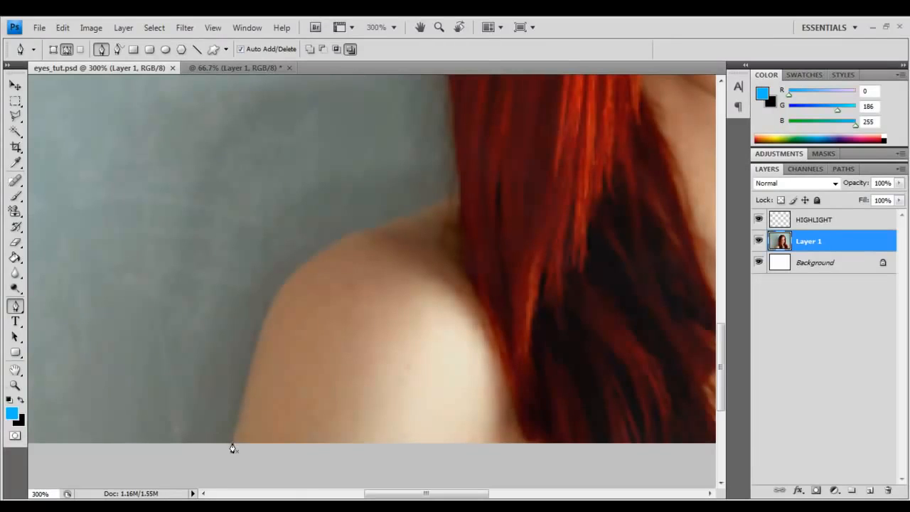
{"action": "left_click", "coordinate": [233, 441]}
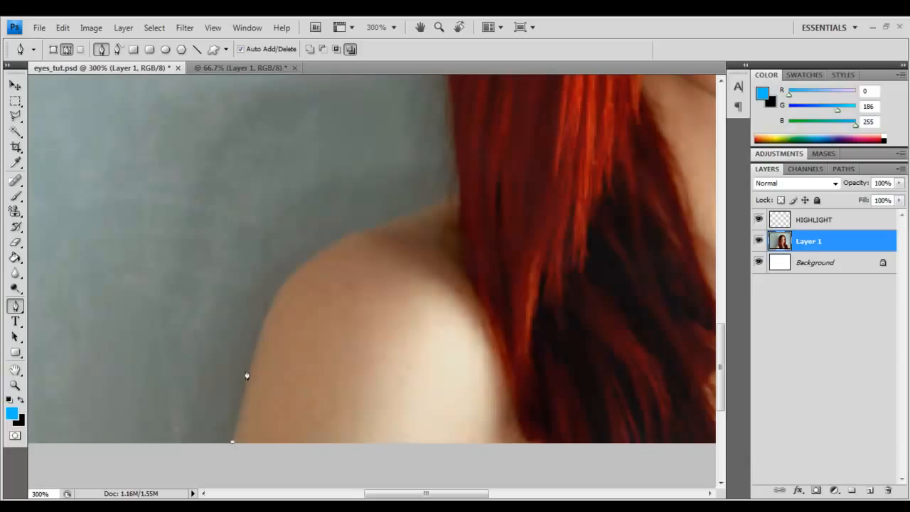
{"action": "left_click_drag", "start_coordinate": [287, 278], "coordinate": [313, 253]}
{"action": "left_click_drag", "start_coordinate": [339, 240], "coordinate": [406, 216]}
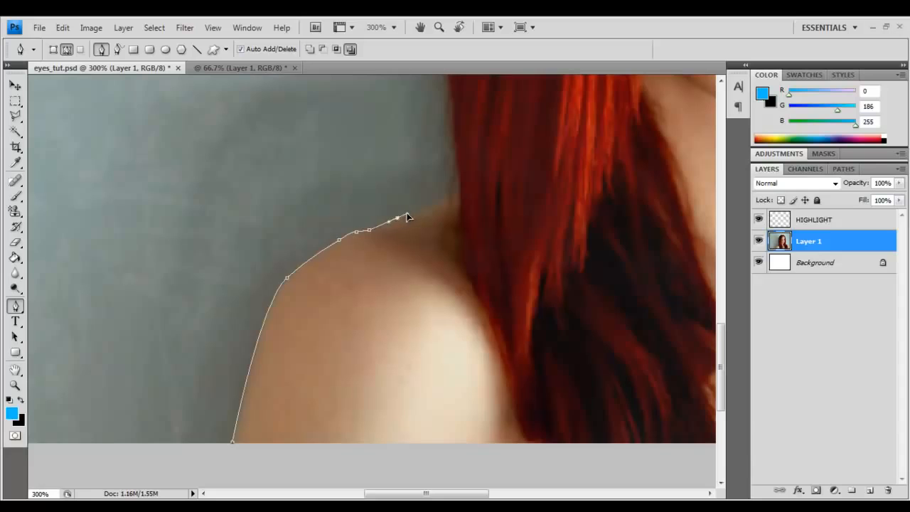
{"action": "left_click", "coordinate": [439, 203]}
Step: Continue the path upward from the shoulder along the hair's outer edge to about cheek level
{"action": "scroll", "coordinate": [469, 195], "scroll_direction": "up", "scroll_amount": 5}
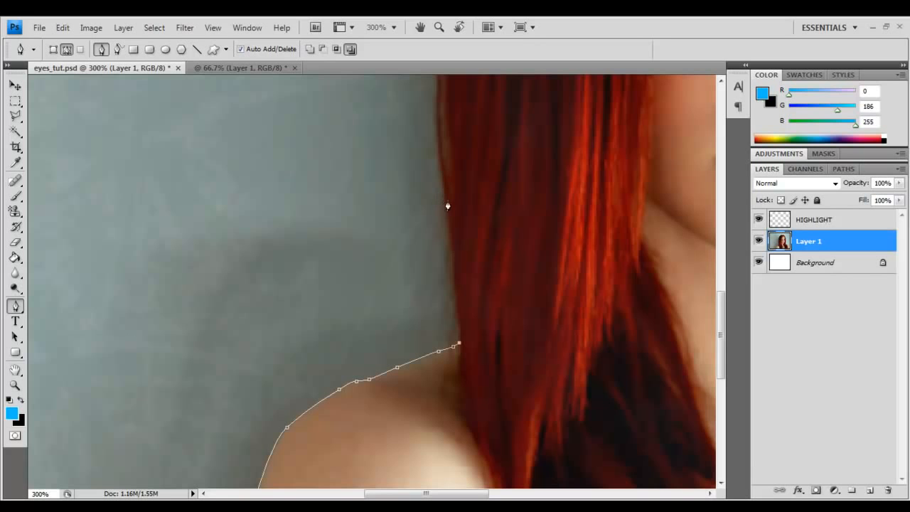
{"action": "left_click", "coordinate": [446, 202]}
{"action": "scroll", "coordinate": [417, 181], "scroll_direction": "up", "scroll_amount": 2}
{"action": "scroll", "coordinate": [442, 235], "scroll_direction": "up", "scroll_amount": 2}
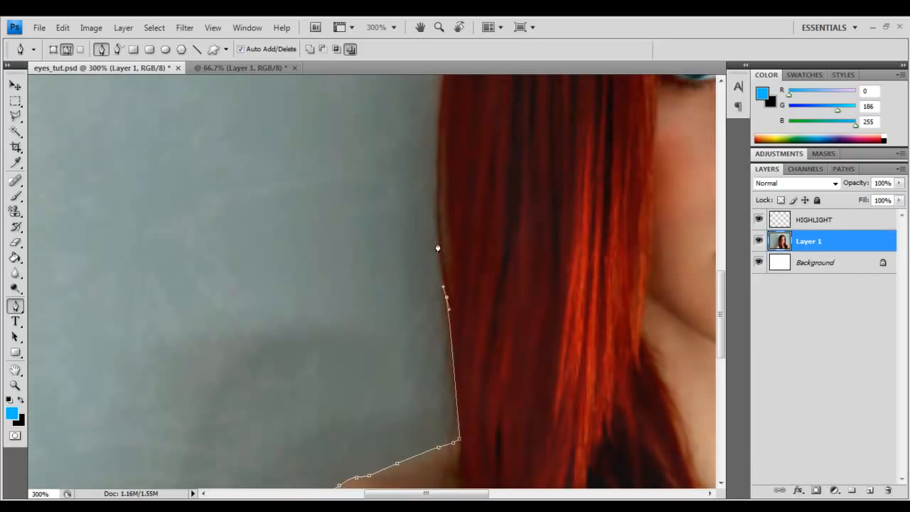
{"action": "left_click", "coordinate": [437, 223]}
{"action": "left_click", "coordinate": [435, 199]}
{"action": "scroll", "coordinate": [436, 192], "scroll_direction": "up", "scroll_amount": 2}
{"action": "left_click", "coordinate": [438, 170]}
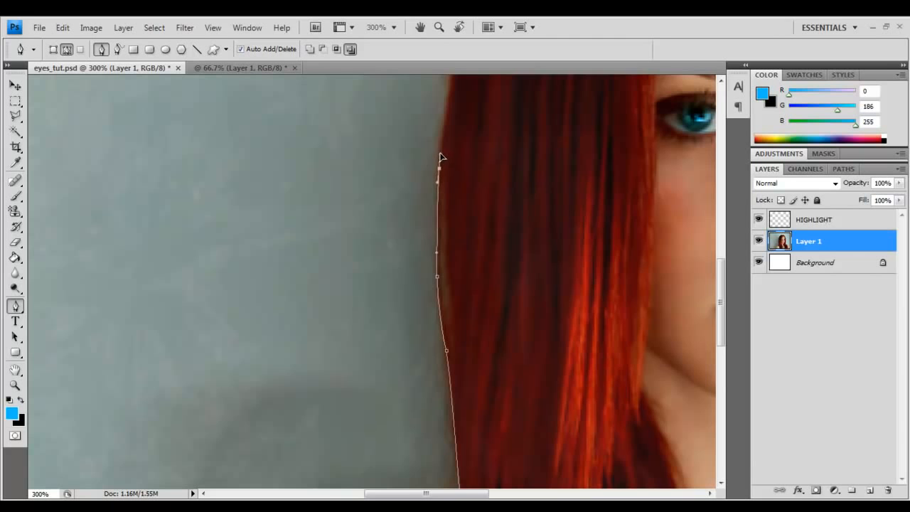
Step: Extend the path with closely spaced anchor points along the hair's outer edge to above the eyebrow
{"action": "scroll", "coordinate": [442, 155], "scroll_direction": "up", "scroll_amount": 2}
{"action": "left_click", "coordinate": [441, 192]}
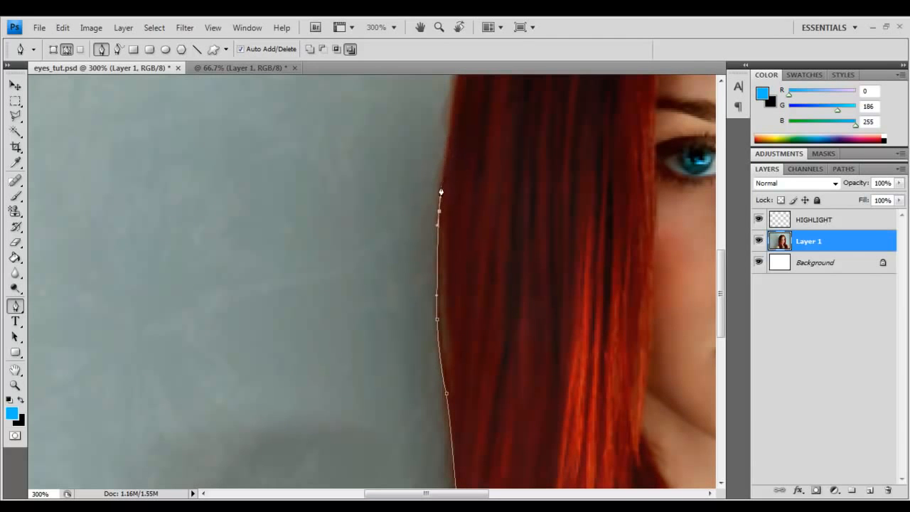
{"action": "left_click", "coordinate": [449, 117]}
{"action": "scroll", "coordinate": [449, 122], "scroll_direction": "up", "scroll_amount": 5}
{"action": "left_click", "coordinate": [454, 146]}
{"action": "left_click", "coordinate": [462, 111]}
{"action": "scroll", "coordinate": [463, 118], "scroll_direction": "up", "scroll_amount": 4}
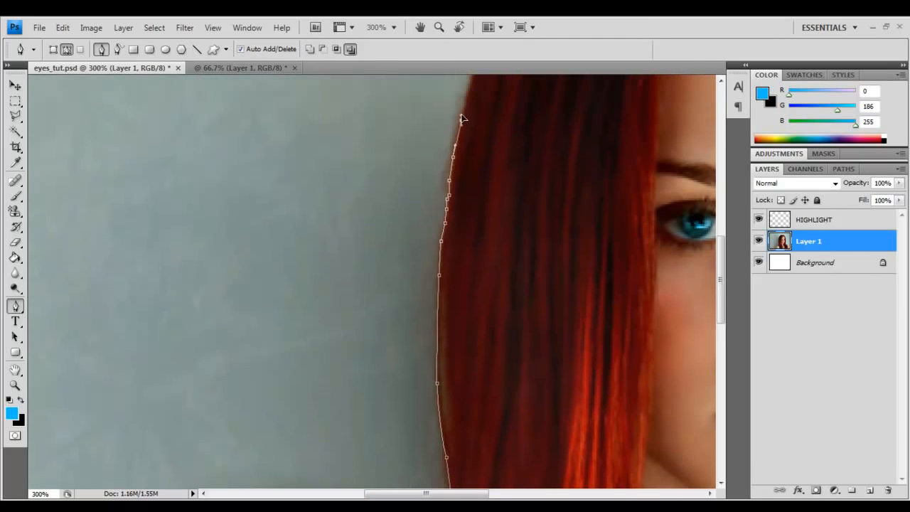
{"action": "left_click", "coordinate": [467, 127]}
{"action": "scroll", "coordinate": [468, 128], "scroll_direction": "up", "scroll_amount": 3}
{"action": "left_click", "coordinate": [477, 115]}
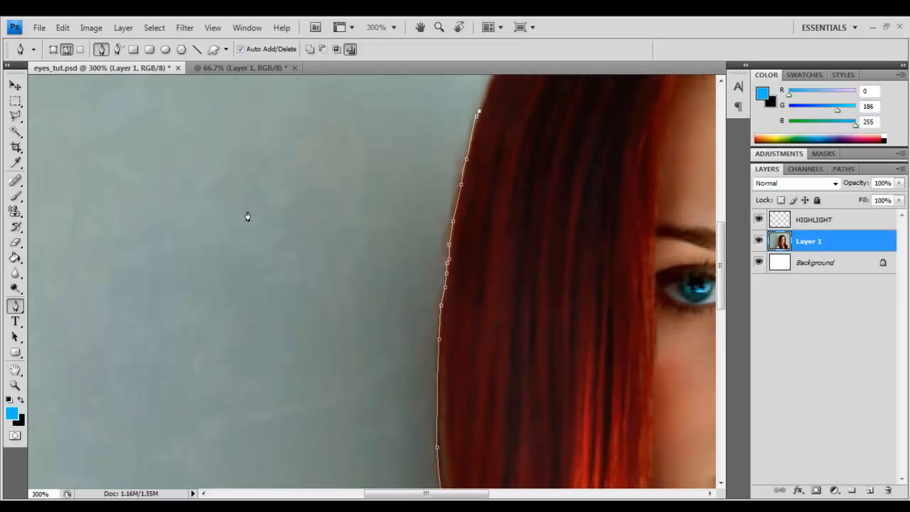
Step: Close the path with a loose loop through the wall area, returning to the starting point at the image's bottom edge
{"action": "double_click", "coordinate": [14, 385]}
{"action": "left_click", "coordinate": [15, 310]}
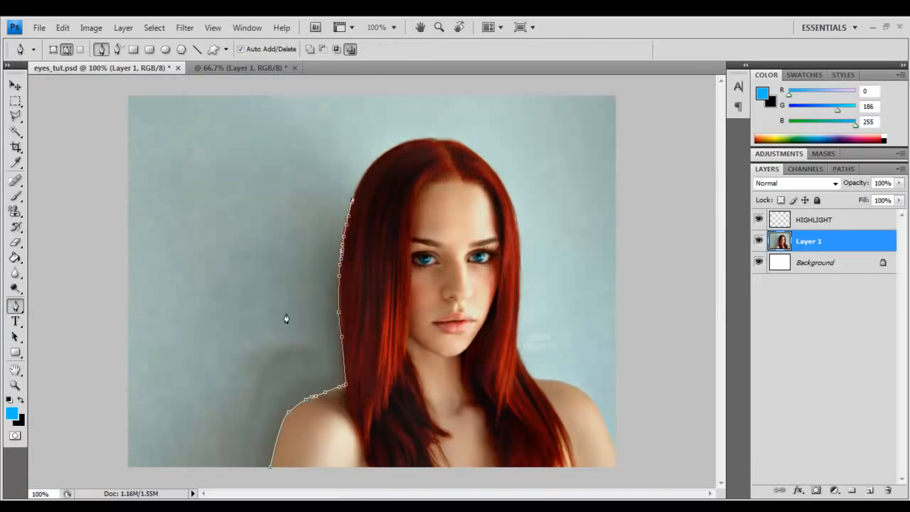
{"action": "left_click", "coordinate": [277, 180]}
{"action": "left_click", "coordinate": [223, 340]}
{"action": "left_click", "coordinate": [201, 430]}
{"action": "left_click", "coordinate": [242, 472]}
{"action": "left_click", "coordinate": [270, 472]}
Step: Convert the closed path into a selection and delete the enclosed wall area from Layer 1
{"action": "right_click", "coordinate": [257, 419]}
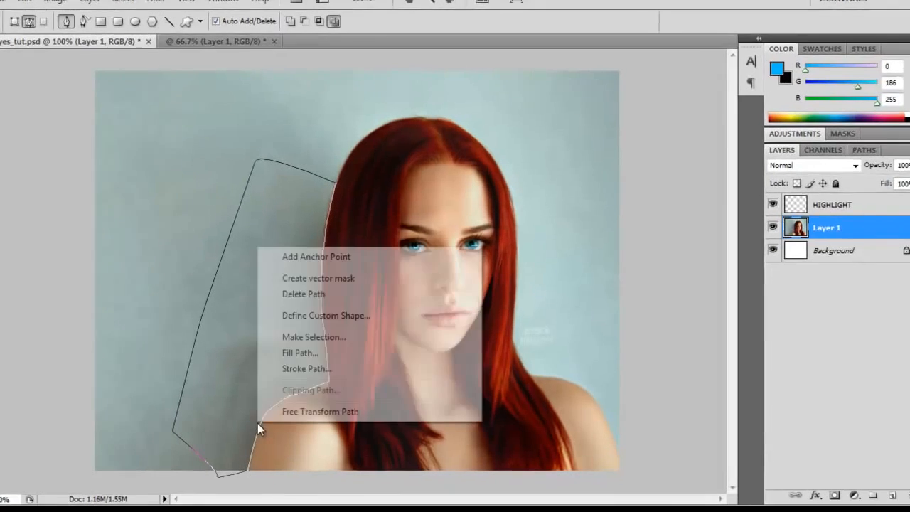
{"action": "left_click", "coordinate": [311, 337]}
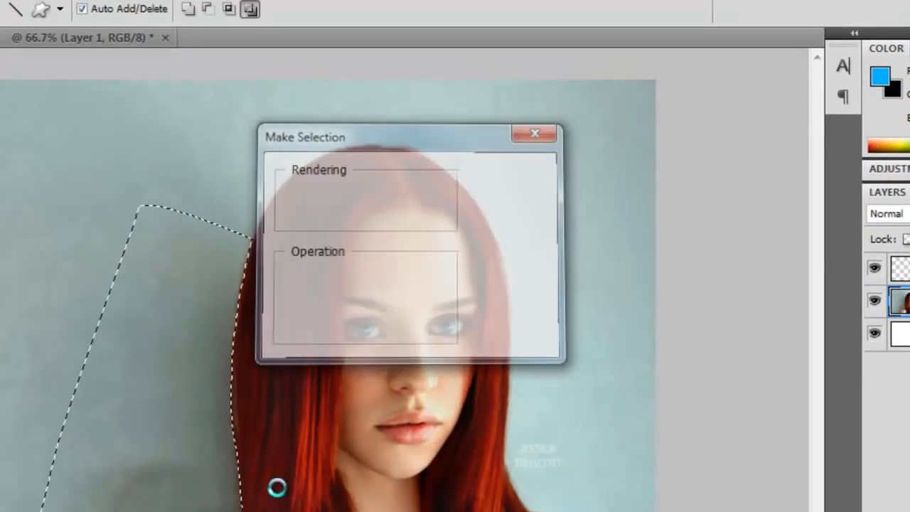
{"action": "key", "text": "Delete"}
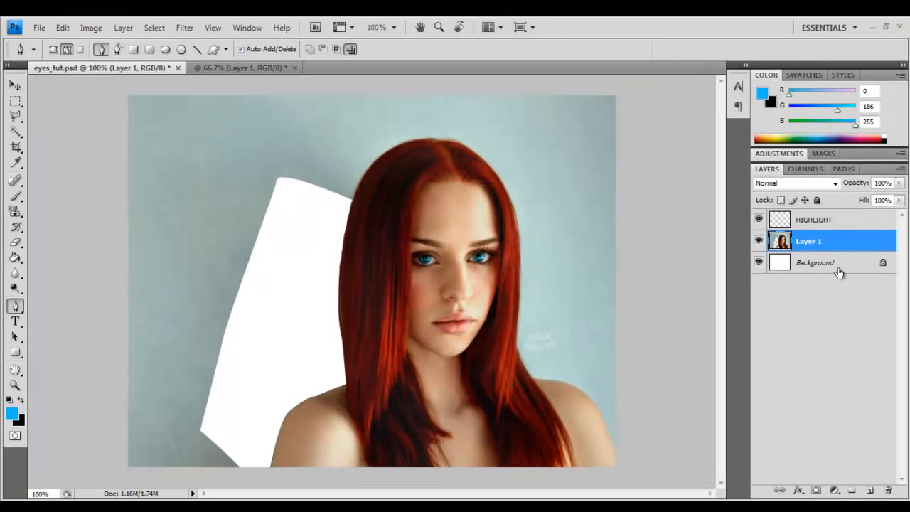
Step: Convert the Background into the regular layer Layer 0 and give it a bright green Color Overlay, 00ff0c
{"action": "double_click", "coordinate": [843, 263]}
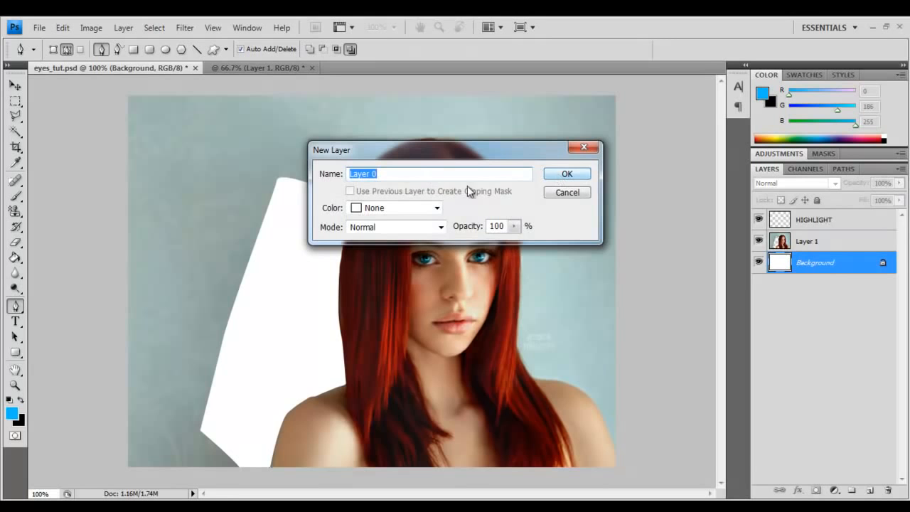
{"action": "left_click", "coordinate": [567, 175]}
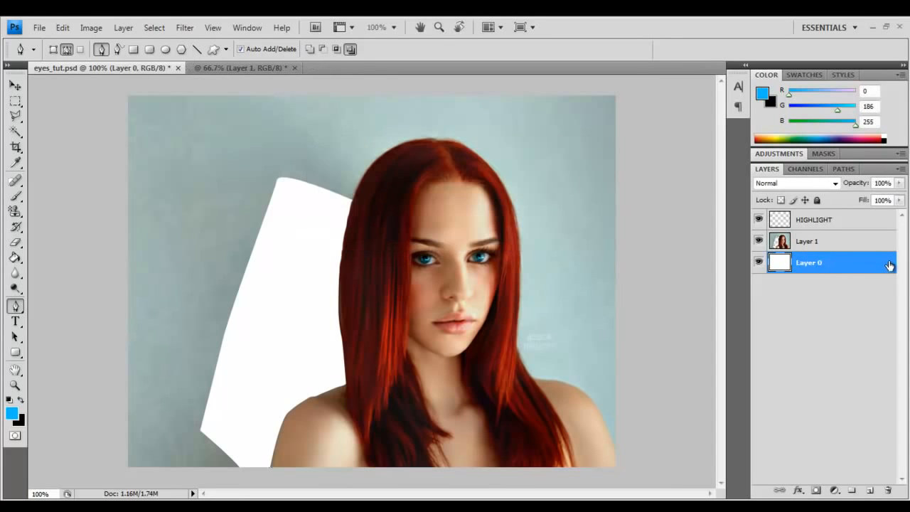
{"action": "double_click", "coordinate": [850, 269]}
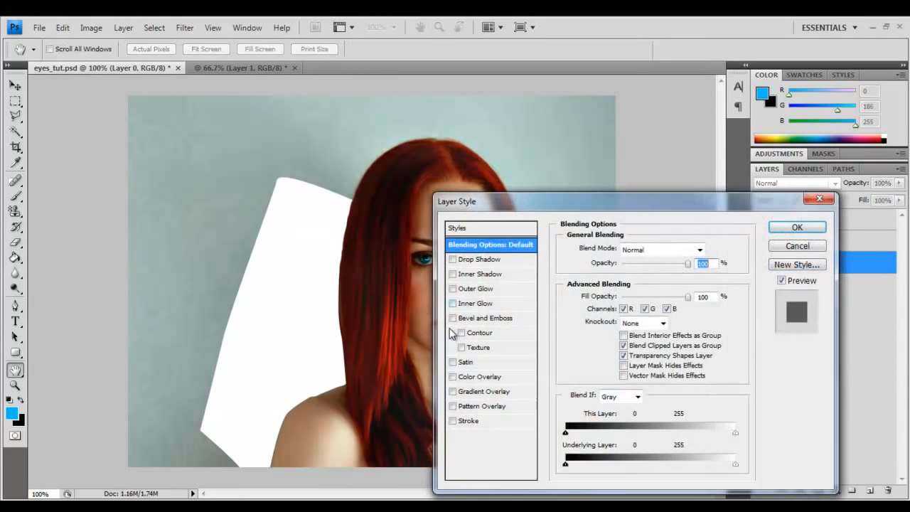
{"action": "left_click", "coordinate": [453, 377]}
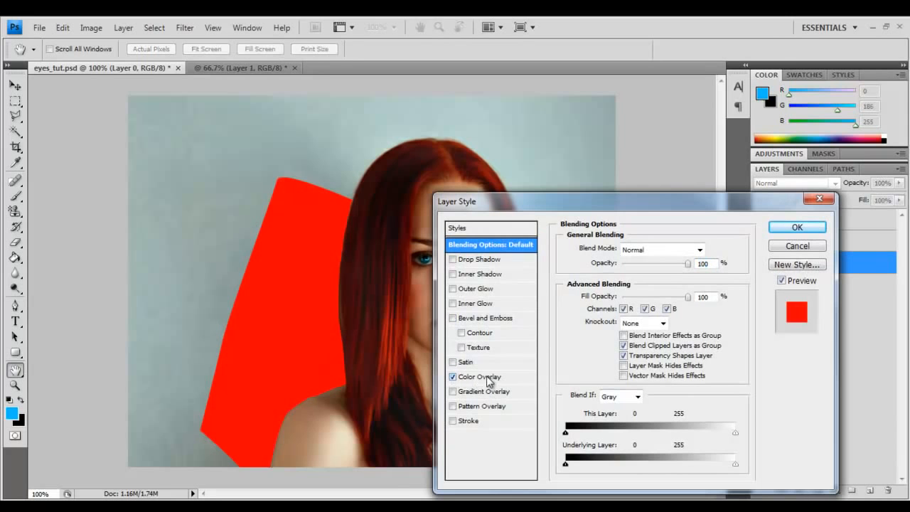
{"action": "left_click", "coordinate": [491, 382]}
{"action": "left_click", "coordinate": [710, 250]}
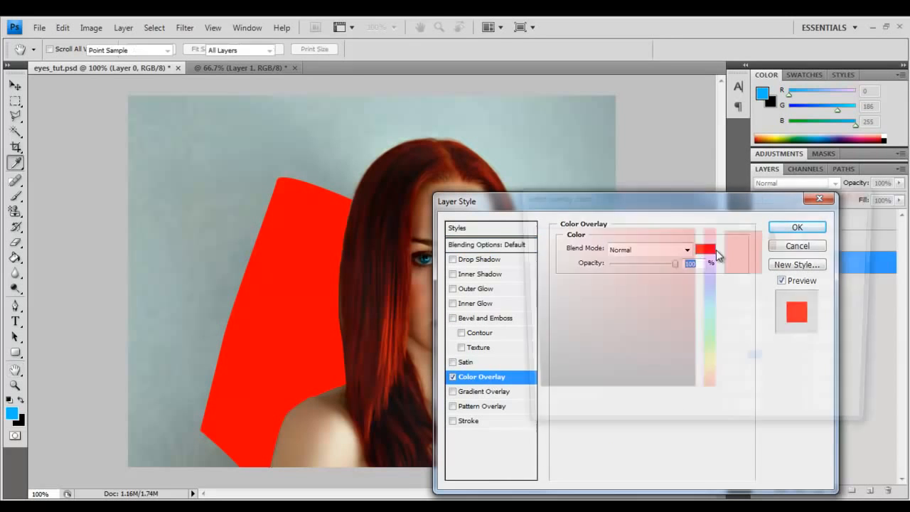
{"action": "left_click", "coordinate": [714, 336]}
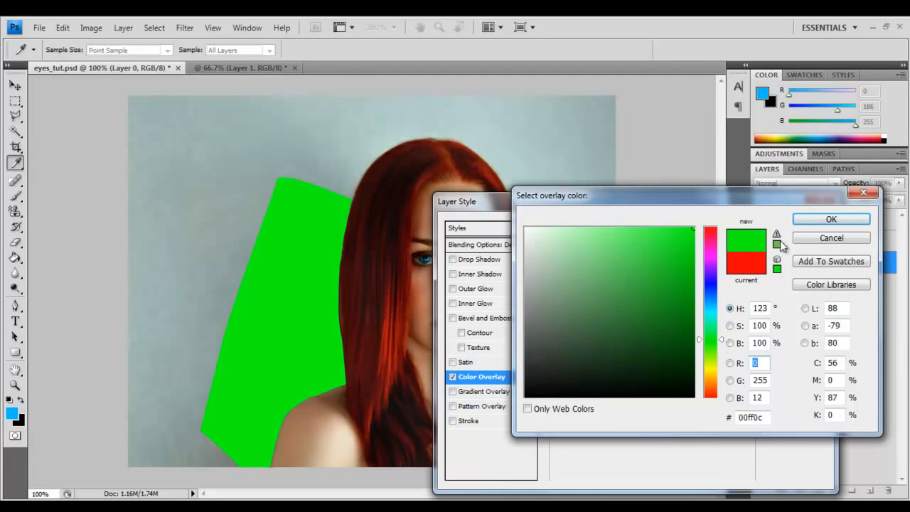
{"action": "left_click", "coordinate": [828, 221]}
{"action": "left_click", "coordinate": [797, 226]}
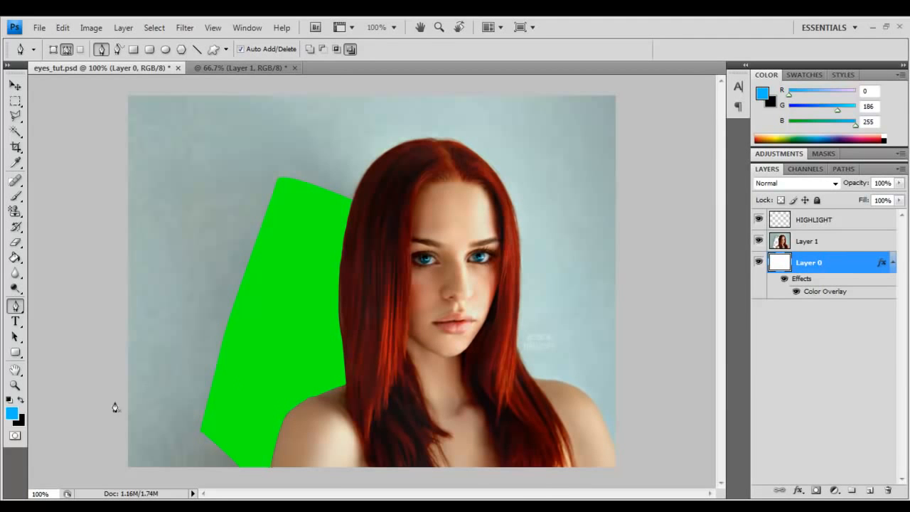
Step: Draw a new Pen tool path from the cleared area's upper corner along the hair and over the crown of the head
{"action": "left_click", "coordinate": [15, 385]}
{"action": "left_click", "coordinate": [227, 399]}
{"action": "scroll", "coordinate": [367, 372], "scroll_direction": "up", "scroll_amount": 5}
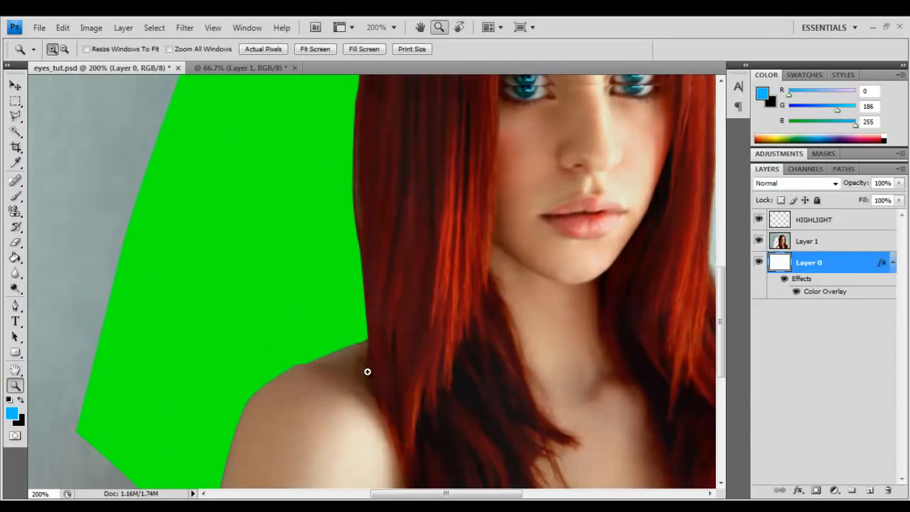
{"action": "scroll", "coordinate": [441, 142], "scroll_direction": "up", "scroll_amount": 3}
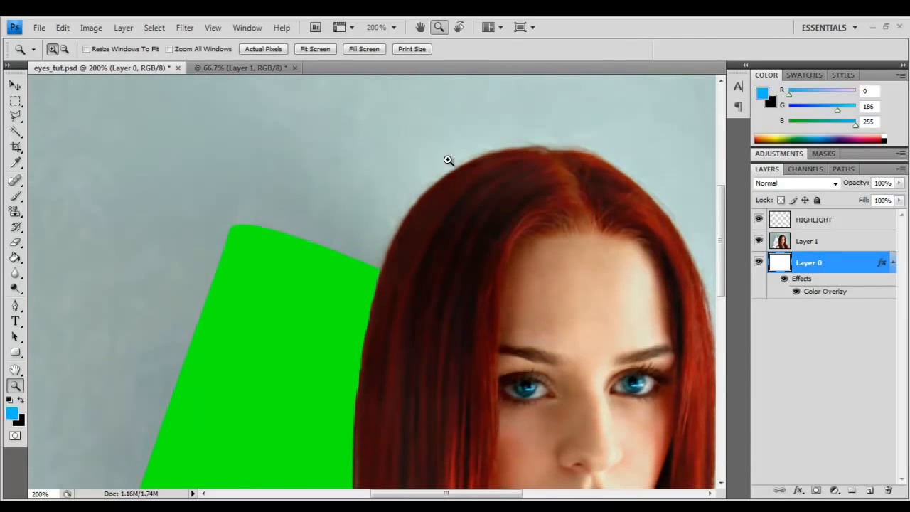
{"action": "left_click", "coordinate": [492, 149]}
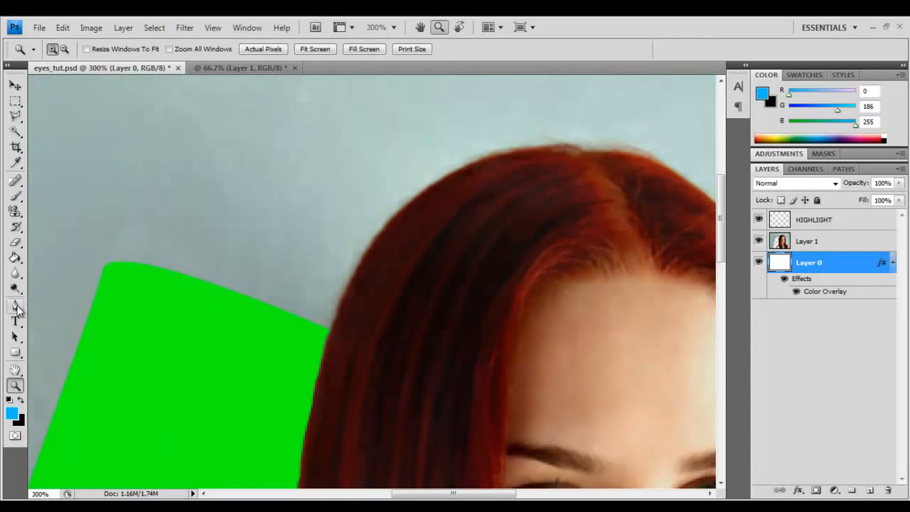
{"action": "left_click", "coordinate": [15, 306]}
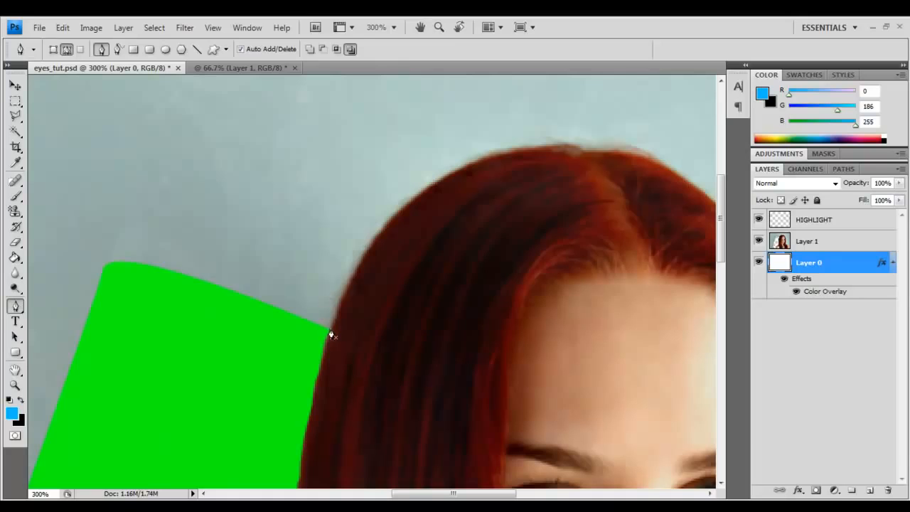
{"action": "mouse_move", "coordinate": [404, 204]}
{"action": "left_mouse_down"}
{"action": "mouse_move", "coordinate": [450, 183]}
{"action": "mouse_move", "coordinate": [441, 183]}
{"action": "left_mouse_up"}
{"action": "key", "text": "ctrl+z"}
{"action": "left_click_drag", "start_coordinate": [391, 217], "coordinate": [414, 205]}
{"action": "left_click_drag", "start_coordinate": [504, 153], "coordinate": [610, 150]}
{"action": "left_click", "coordinate": [566, 144]}
{"action": "left_click_drag", "start_coordinate": [686, 177], "coordinate": [714, 199]}
Step: Continue the path from the crown down the opposite side of the hair to about eye level
{"action": "left_click_drag", "start_coordinate": [491, 493], "coordinate": [522, 493]}
{"action": "left_click_drag", "start_coordinate": [608, 282], "coordinate": [620, 309]}
{"action": "scroll", "coordinate": [633, 355], "scroll_direction": "down", "scroll_amount": 2}
{"action": "left_click_drag", "start_coordinate": [658, 404], "coordinate": [655, 475]}
{"action": "scroll", "coordinate": [640, 384], "scroll_direction": "right", "scroll_amount": 2}
{"action": "scroll", "coordinate": [640, 383], "scroll_direction": "down", "scroll_amount": 6}
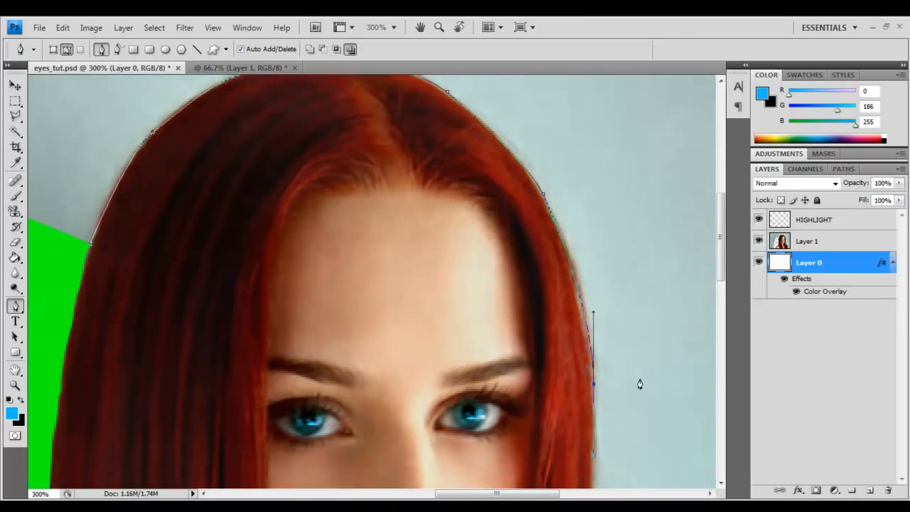
Step: Extend the path from eye level down the hair's outer edge to where it meets the other shoulder
{"action": "left_click_drag", "start_coordinate": [593, 343], "coordinate": [591, 362]}
{"action": "left_click_drag", "start_coordinate": [582, 460], "coordinate": [582, 477]}
{"action": "scroll", "coordinate": [581, 479], "scroll_direction": "right", "scroll_amount": 1}
{"action": "scroll", "coordinate": [580, 479], "scroll_direction": "down", "scroll_amount": 3}
{"action": "left_click_drag", "start_coordinate": [574, 428], "coordinate": [583, 450]}
{"action": "scroll", "coordinate": [583, 450], "scroll_direction": "down", "scroll_amount": 3}
{"action": "left_click_drag", "start_coordinate": [655, 447], "coordinate": [668, 459]}
{"action": "scroll", "coordinate": [668, 459], "scroll_direction": "down", "scroll_amount": 2}
Step: Trace the path along the other shoulder's outline and out past the image's side edge
{"action": "left_click_drag", "start_coordinate": [549, 493], "coordinate": [574, 493]}
{"action": "key", "text": "ctrl+z"}
{"action": "left_click_drag", "start_coordinate": [481, 320], "coordinate": [499, 324]}
{"action": "left_click_drag", "start_coordinate": [514, 325], "coordinate": [544, 326]}
{"action": "left_click_drag", "start_coordinate": [571, 332], "coordinate": [580, 337]}
{"action": "left_click_drag", "start_coordinate": [647, 376], "coordinate": [656, 386]}
{"action": "scroll", "coordinate": [656, 386], "scroll_direction": "down", "scroll_amount": 3}
{"action": "left_click_drag", "start_coordinate": [574, 430], "coordinate": [595, 488]}
{"action": "left_click_drag", "start_coordinate": [643, 350], "coordinate": [644, 293]}
Step: Close the path around the wall area above and beside the head, ending at its starting point on the hair
{"action": "scroll", "coordinate": [581, 107], "scroll_direction": "up", "scroll_amount": 10}
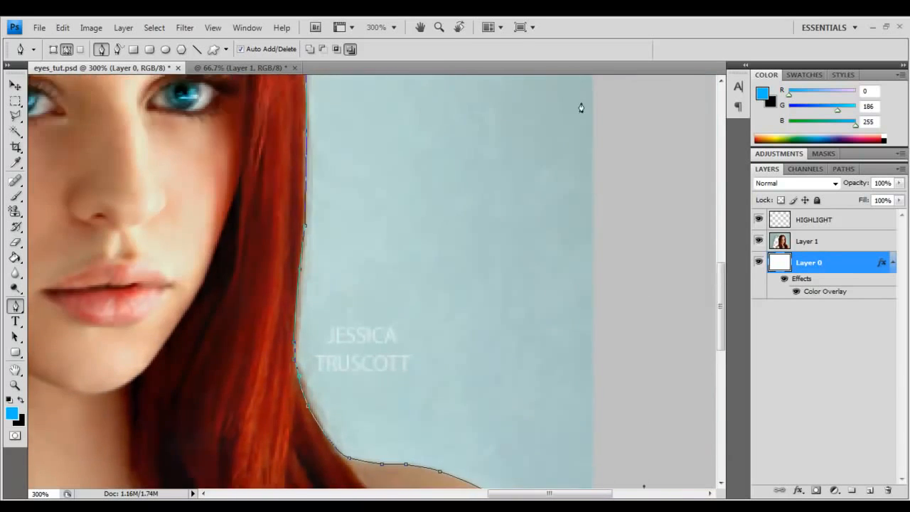
{"action": "key", "text": "z"}
{"action": "left_click", "coordinate": [604, 105], "text": "alt"}
{"action": "left_click", "coordinate": [637, 88]}
{"action": "left_click", "coordinate": [309, 91]}
{"action": "left_click", "coordinate": [256, 221]}
{"action": "left_click", "coordinate": [353, 200]}
Step: Turn the path into a selection, delete that wall area from Layer 1 and deselect
{"action": "key", "text": "Return"}
{"action": "key", "text": "Delete"}
{"action": "key", "text": "ctrl+z"}
{"action": "left_click", "coordinate": [808, 242]}
{"action": "key", "text": "Delete"}
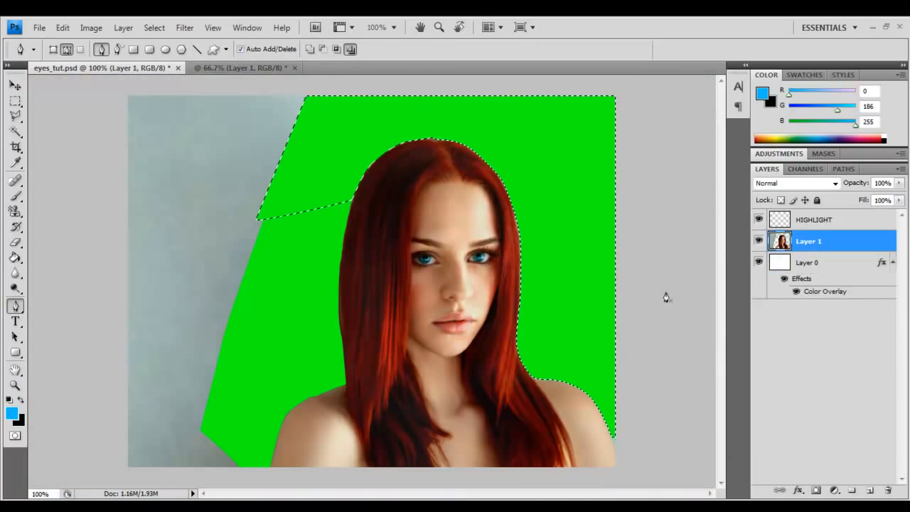
{"action": "key", "text": "ctrl+d"}
Step: Draw a small closed Pen path around the leftover wall patch beside the shoulder at the image's side edge
{"action": "left_click", "coordinate": [15, 385]}
{"action": "double_click", "coordinate": [616, 426]}
{"action": "left_click", "coordinate": [657, 380]}
{"action": "key", "text": "p"}
{"action": "left_click", "coordinate": [598, 391]}
{"action": "left_click_drag", "start_coordinate": [614, 333], "coordinate": [615, 317]}
{"action": "left_click", "coordinate": [600, 290]}
{"action": "left_click", "coordinate": [574, 322]}
Step: Convert the small path into a selection, delete the leftover patch, deselect and return to 100% zoom
{"action": "right_click", "coordinate": [591, 315]}
{"action": "left_click", "coordinate": [627, 387]}
{"action": "key", "text": "Return"}
{"action": "key", "text": "Delete"}
{"action": "key", "text": "ctrl+d"}
{"action": "double_click", "coordinate": [15, 386]}
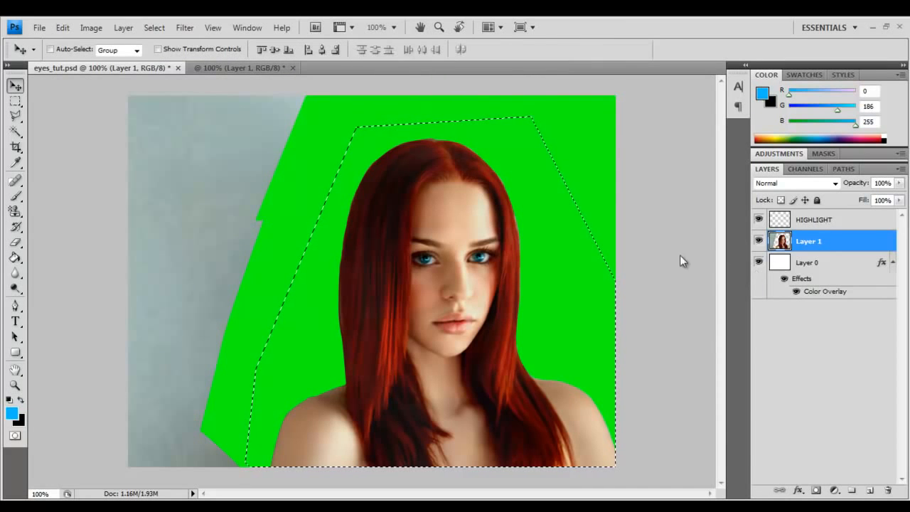
Step: Merge Layer 1 and the HIGHLIGHT layer into one layer
{"action": "left_click", "coordinate": [845, 220], "text": "shift"}
{"action": "right_click", "coordinate": [849, 222]}
{"action": "left_click", "coordinate": [731, 463]}
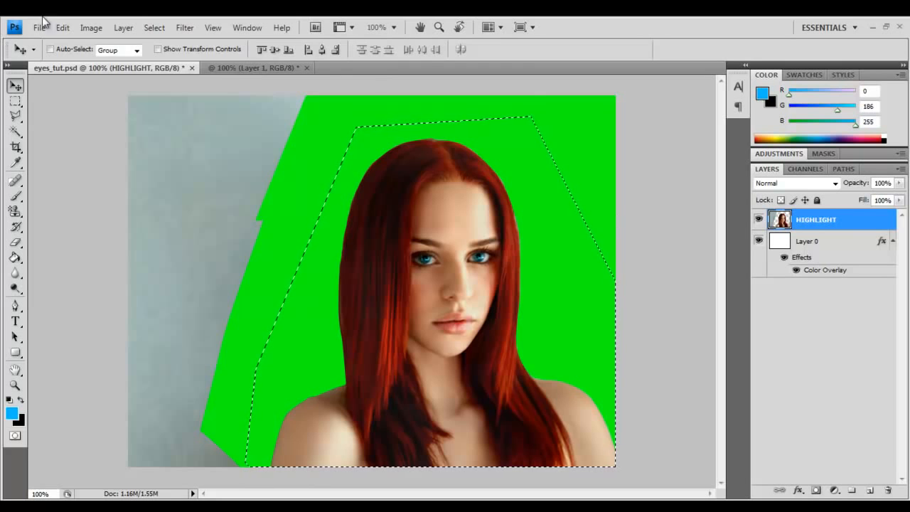
Step: Cut the selected red-haired woman out of the HIGHLIGHT layer to the clipboard
{"action": "left_click", "coordinate": [63, 27]}
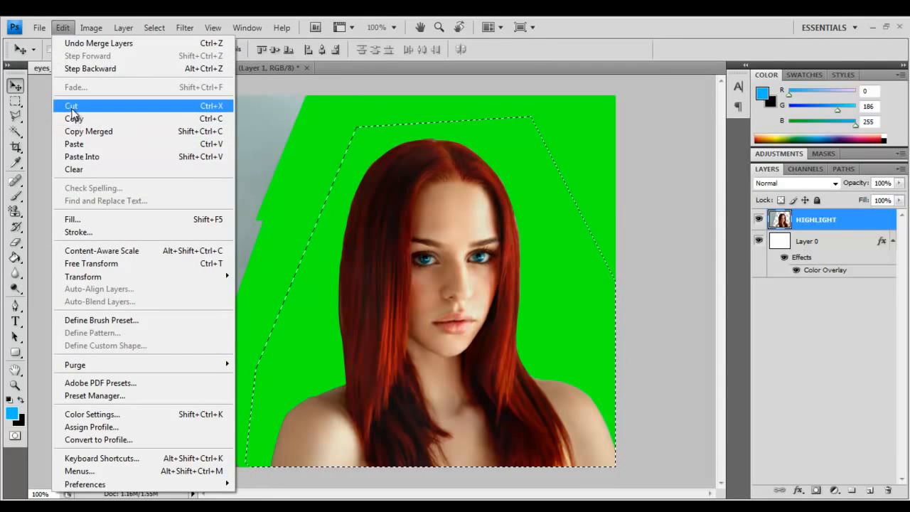
{"action": "left_click", "coordinate": [440, 200]}
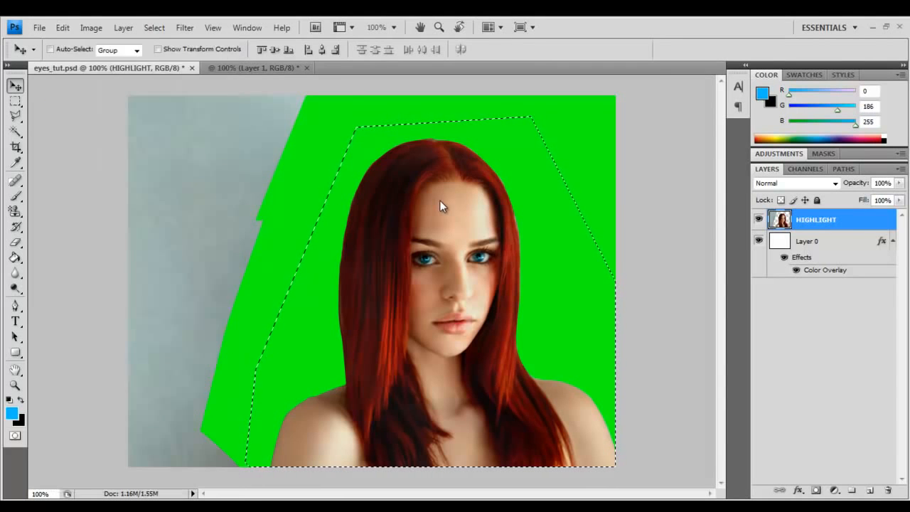
{"action": "key", "text": "ctrl+x"}
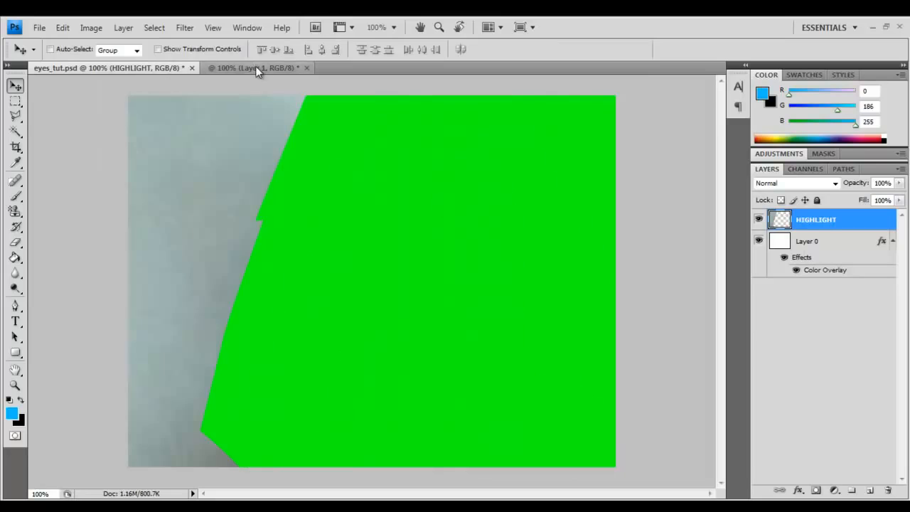
Step: Paste the woman into the beach photo document and move her so her shoulders meet the photo's lower edge
{"action": "left_click", "coordinate": [257, 69]}
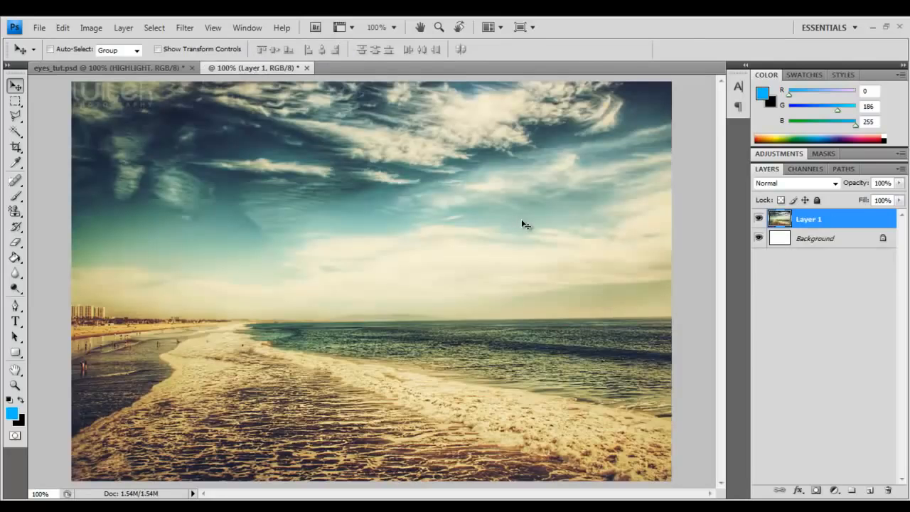
{"action": "key", "text": "ctrl+v"}
{"action": "left_click_drag", "start_coordinate": [366, 273], "coordinate": [367, 306]}
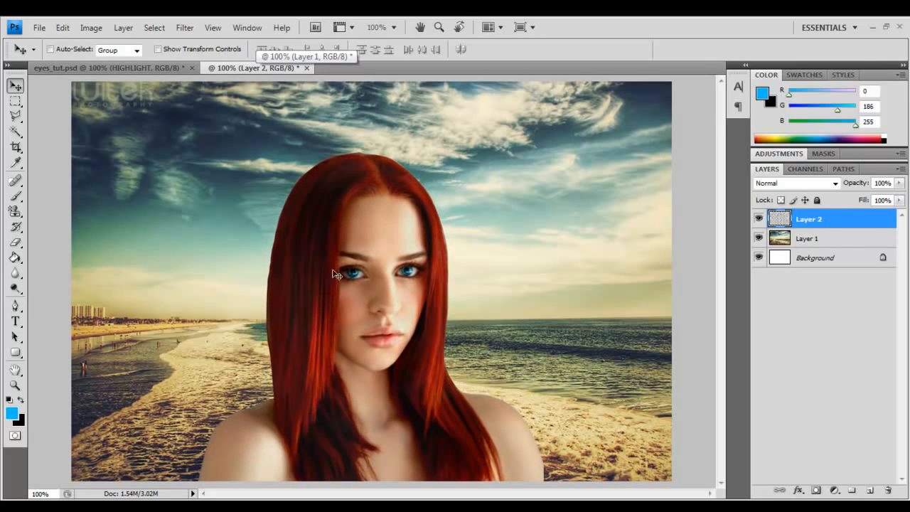
{"action": "mouse_move", "coordinate": [295, 230]}
{"action": "left_mouse_down"}
{"action": "mouse_move", "coordinate": [402, 229]}
{"action": "mouse_move", "coordinate": [306, 230]}
{"action": "left_mouse_up"}
Step: Flip the pasted woman horizontally by setting her transform width to -100%, and move her toward the photo's left side
{"action": "key", "text": "ctrl+t"}
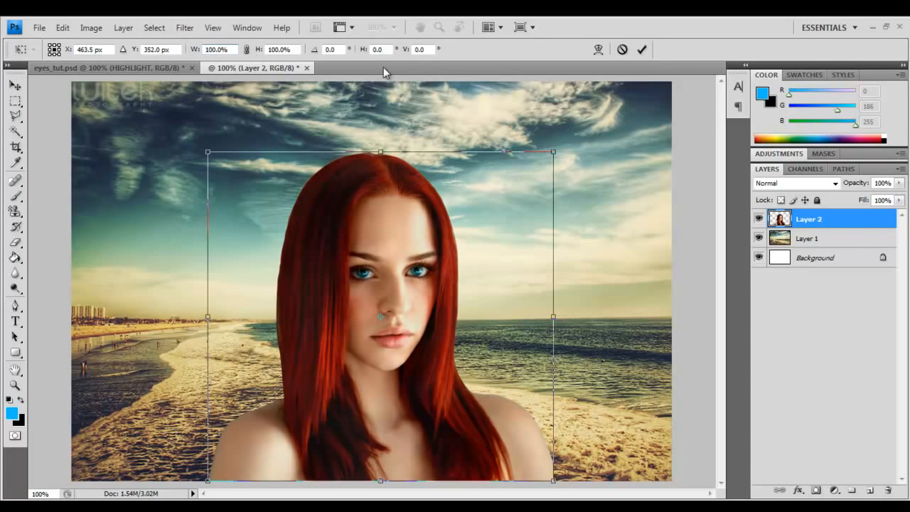
{"action": "type", "text": "-"}
{"action": "key", "text": "Return"}
{"action": "key", "text": "Return"}
{"action": "left_click_drag", "start_coordinate": [395, 321], "coordinate": [285, 332]}
Step: Scale the woman down to roughly three quarters of her size and shift her slightly right along the beach photo's lower edge
{"action": "key", "text": "ctrl+t"}
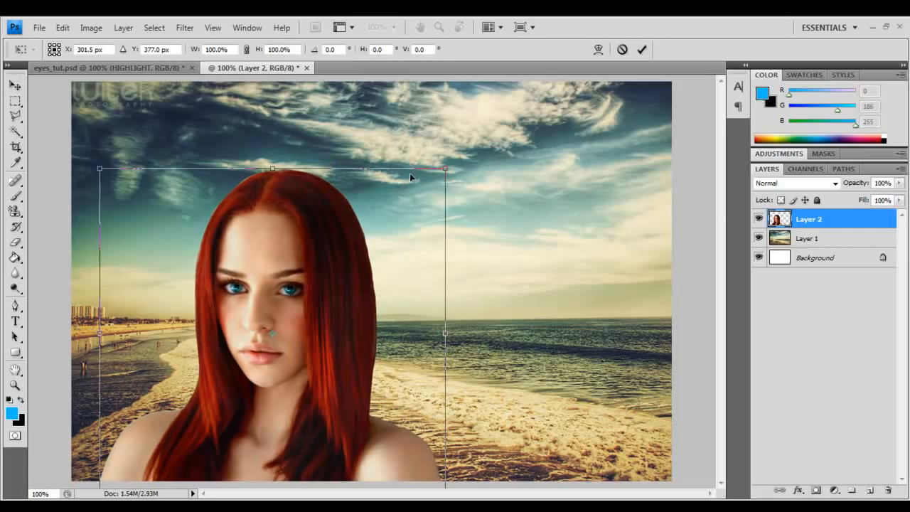
{"action": "left_click_drag", "start_coordinate": [446, 169], "coordinate": [375, 233]}
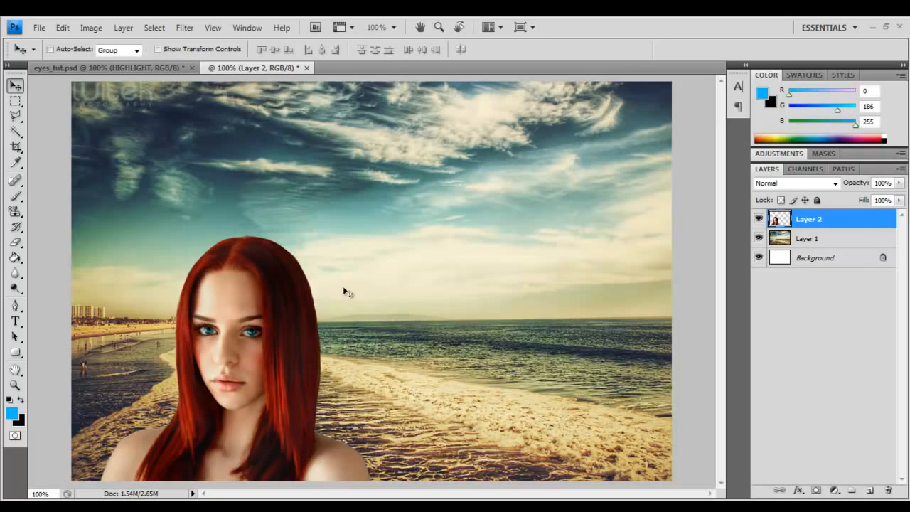
{"action": "left_click_drag", "start_coordinate": [327, 301], "coordinate": [340, 300]}
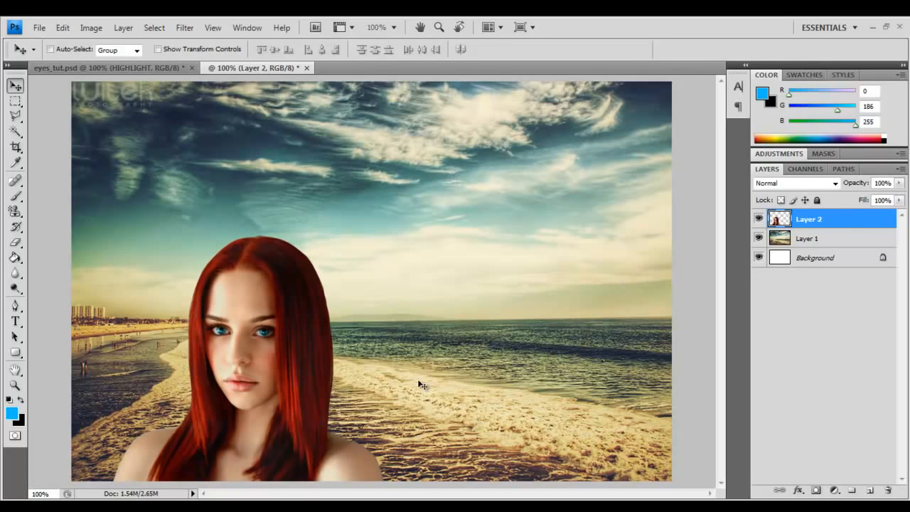